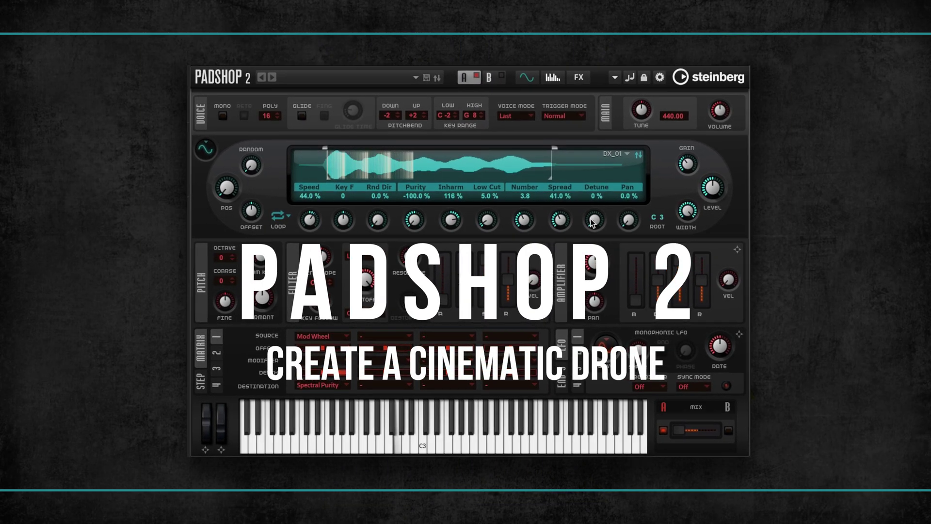
Nudge the grain Detune up and focus the Padshop 2 window with DX_01 loaded
{"action": "left_click_drag", "start_coordinate": [593, 222], "coordinate": [604, 209]}
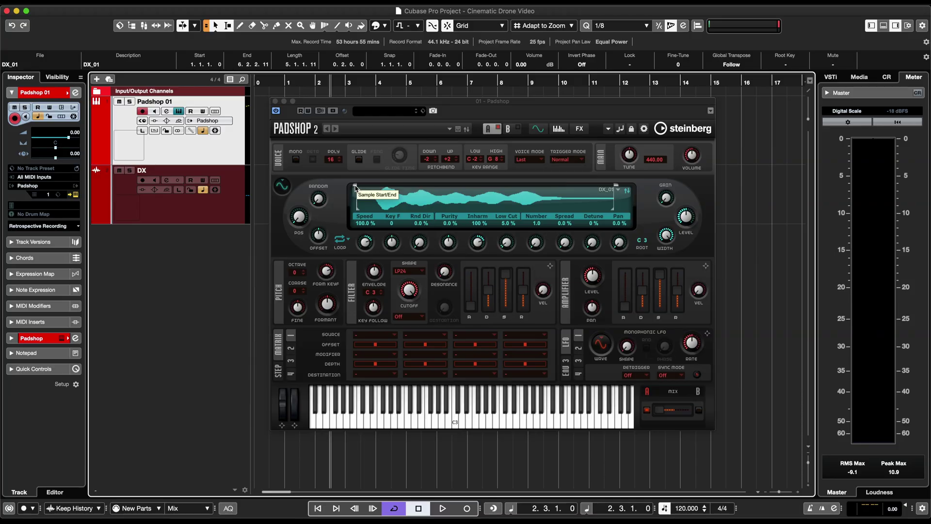
{"action": "left_click", "coordinate": [355, 188]}
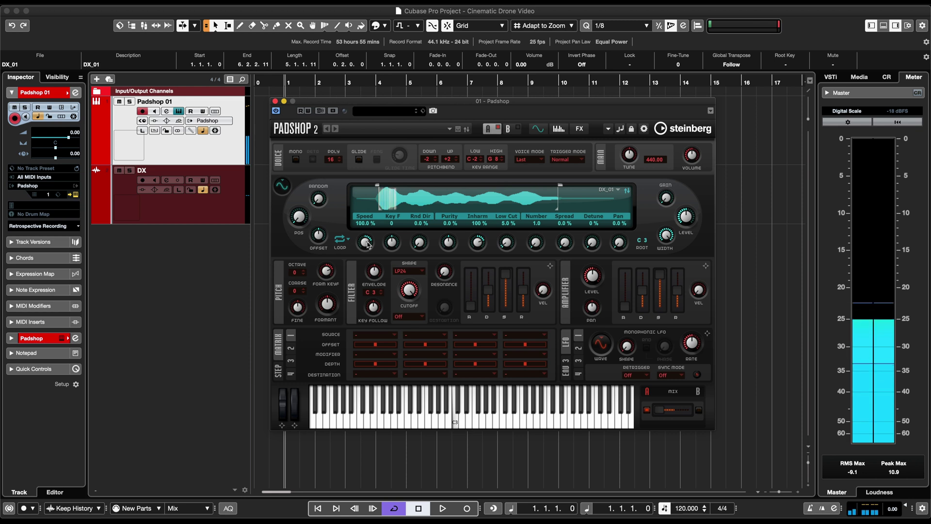
Lower the grain Speed to 44 % and move the Position marker further right in DX_01
{"action": "left_click_drag", "start_coordinate": [367, 244], "coordinate": [366, 257]}
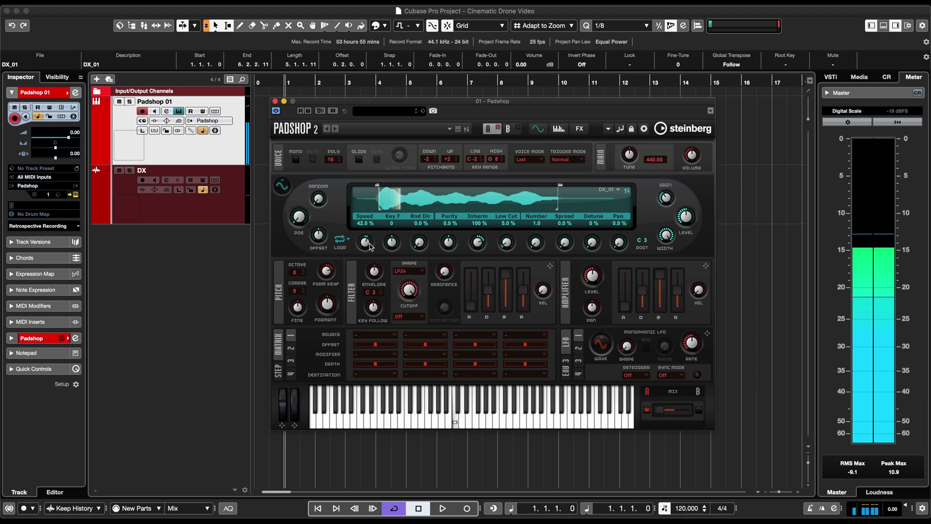
{"action": "left_click_drag", "start_coordinate": [370, 247], "coordinate": [366, 252]}
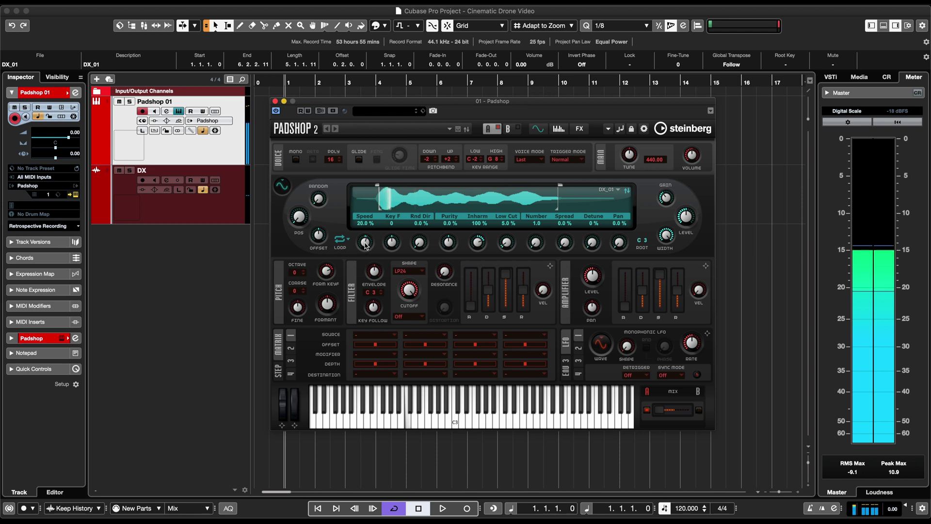
{"action": "left_click_drag", "start_coordinate": [366, 247], "coordinate": [365, 250]}
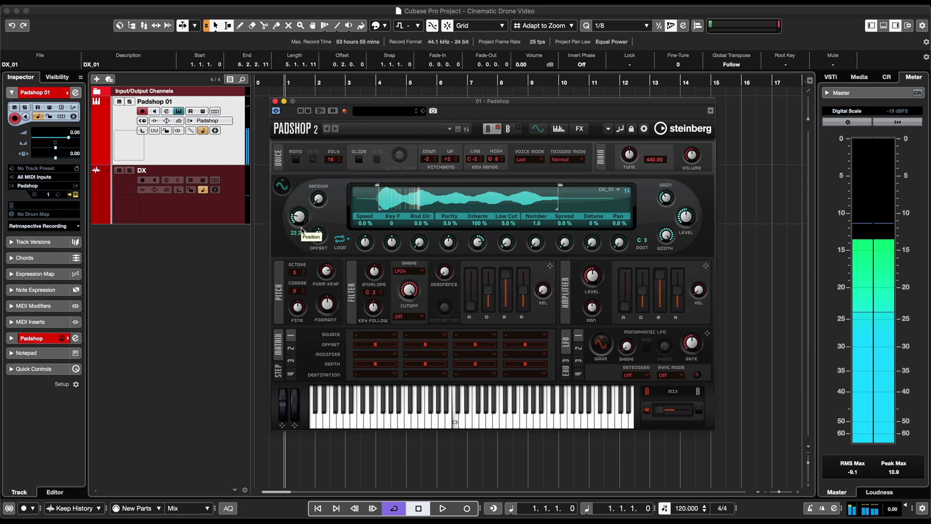
{"action": "scroll", "coordinate": [302, 231], "scroll_direction": "up", "scroll_amount": 8}
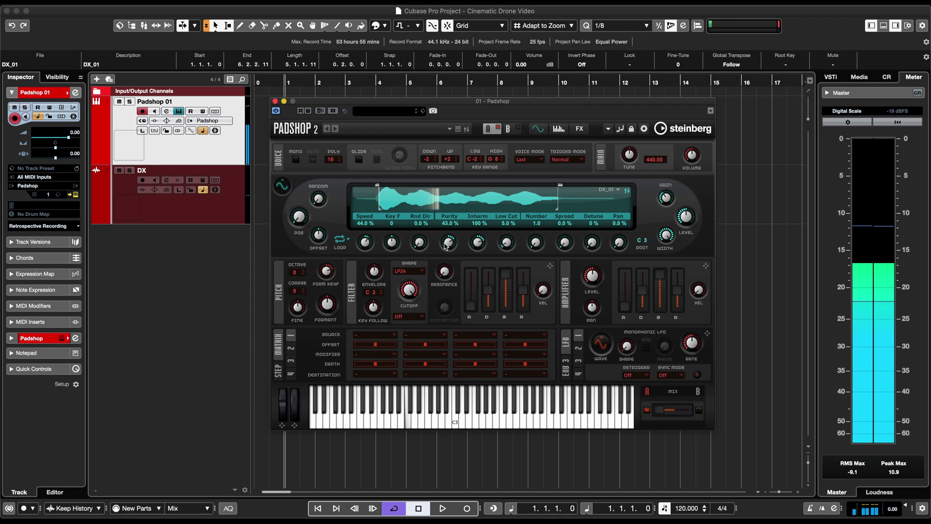
Drop Spectral Purity to 0 % and raise Inharm to about 116 %
{"action": "left_click_drag", "start_coordinate": [446, 246], "coordinate": [442, 265]}
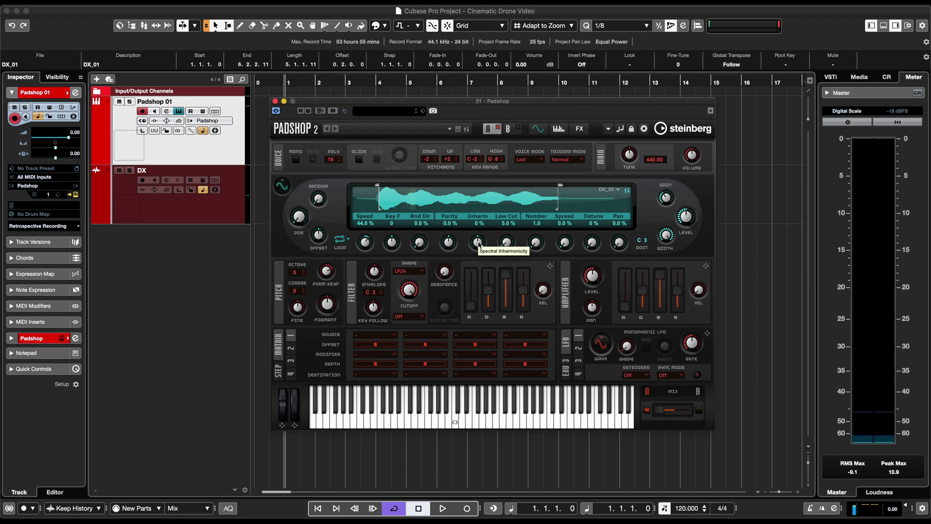
{"action": "left_click_drag", "start_coordinate": [479, 243], "coordinate": [482, 221]}
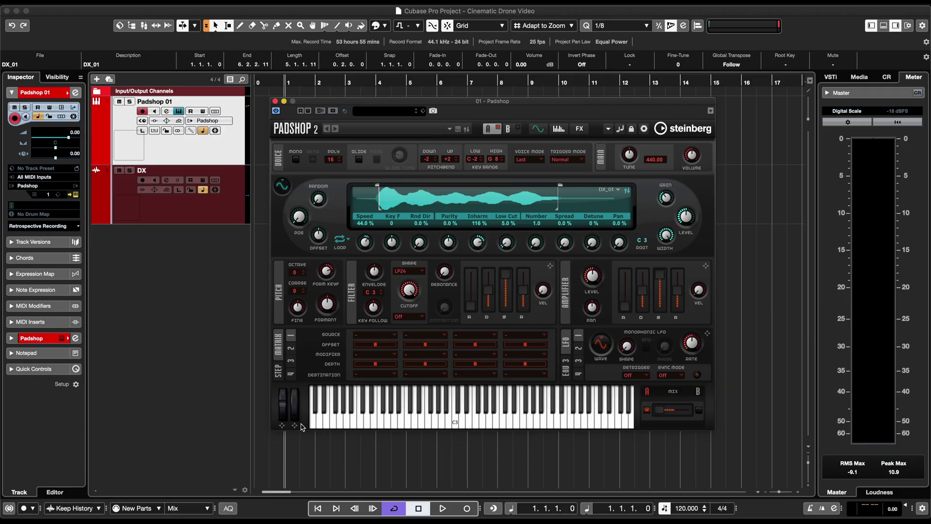
Assign the Mod Wheel to Spectral Purity at depth 50, with Purity at -100 %
{"action": "left_click_drag", "start_coordinate": [294, 427], "coordinate": [406, 263]}
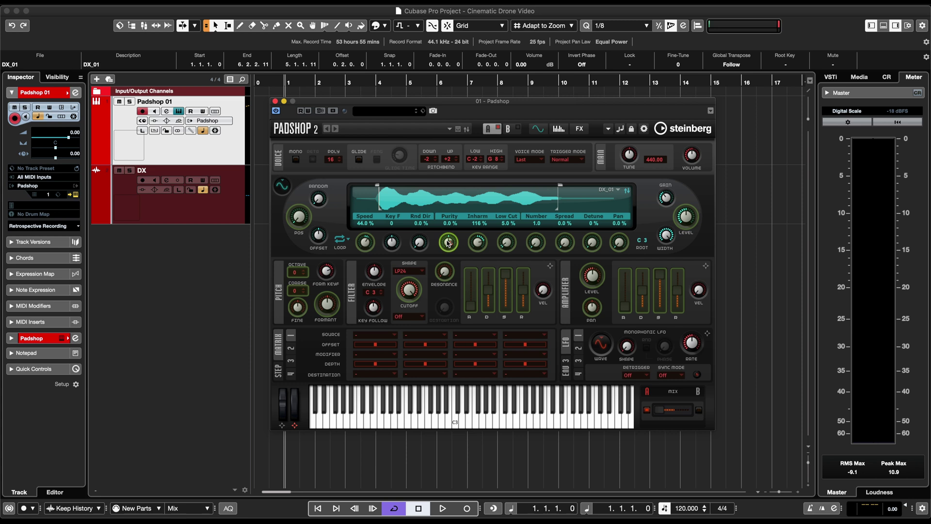
{"action": "left_click_drag", "start_coordinate": [448, 243], "coordinate": [449, 244]}
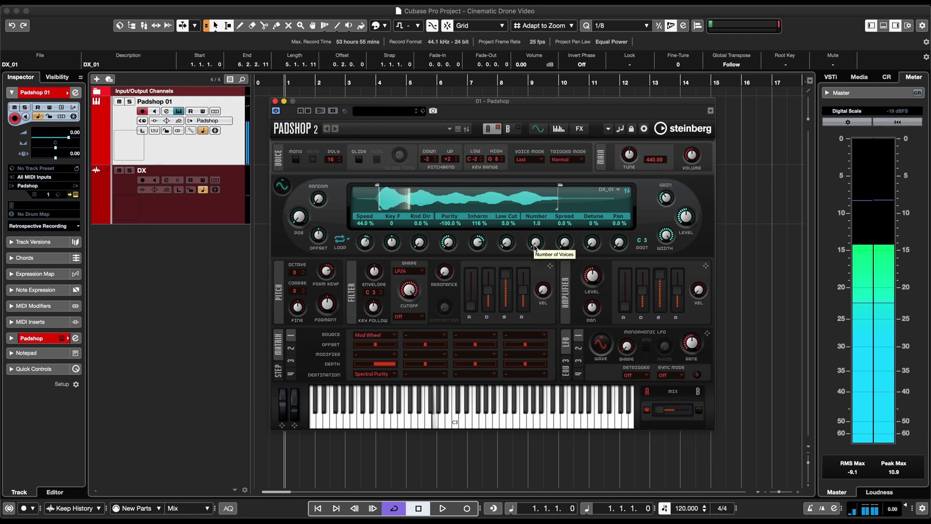
Raise the grain Number to 3.8 and widen the grain Spread to 51.5 %
{"action": "left_click_drag", "start_coordinate": [535, 248], "coordinate": [543, 222]}
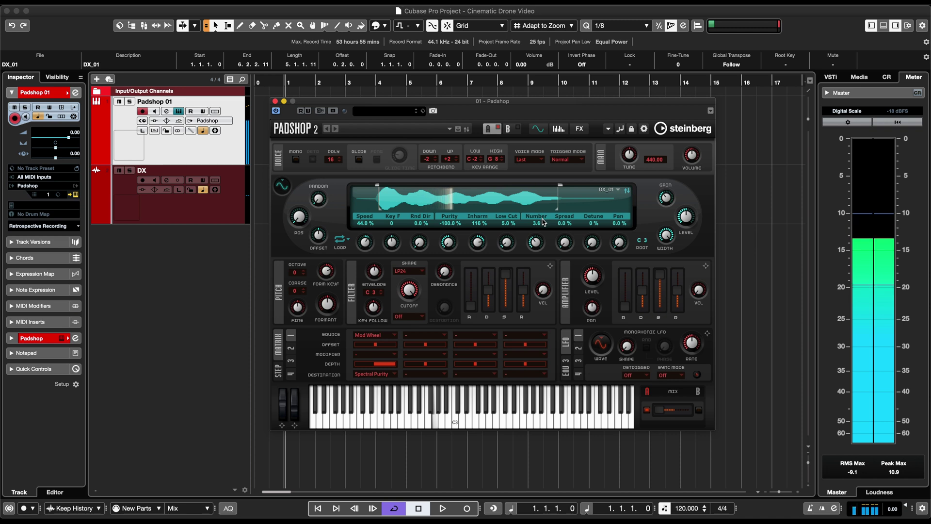
{"action": "left_click_drag", "start_coordinate": [535, 241], "coordinate": [537, 240]}
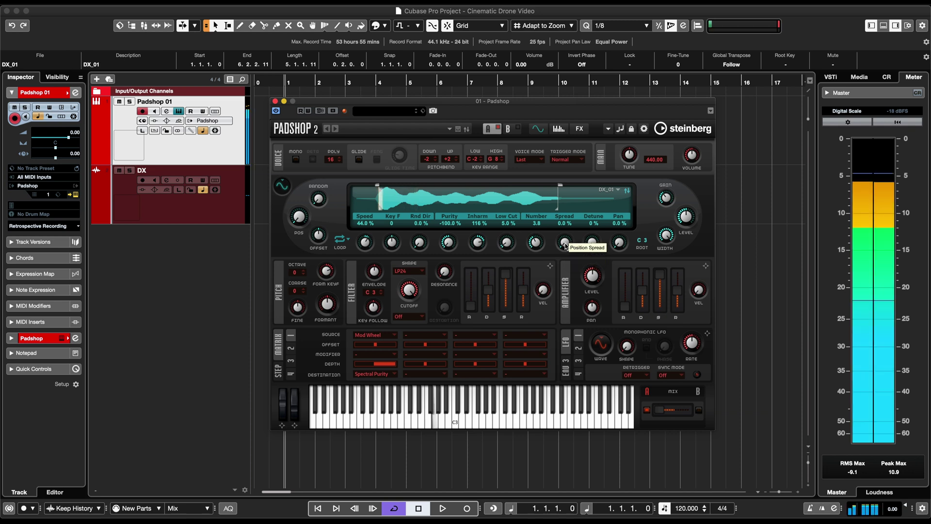
{"action": "left_click_drag", "start_coordinate": [566, 240], "coordinate": [566, 238]}
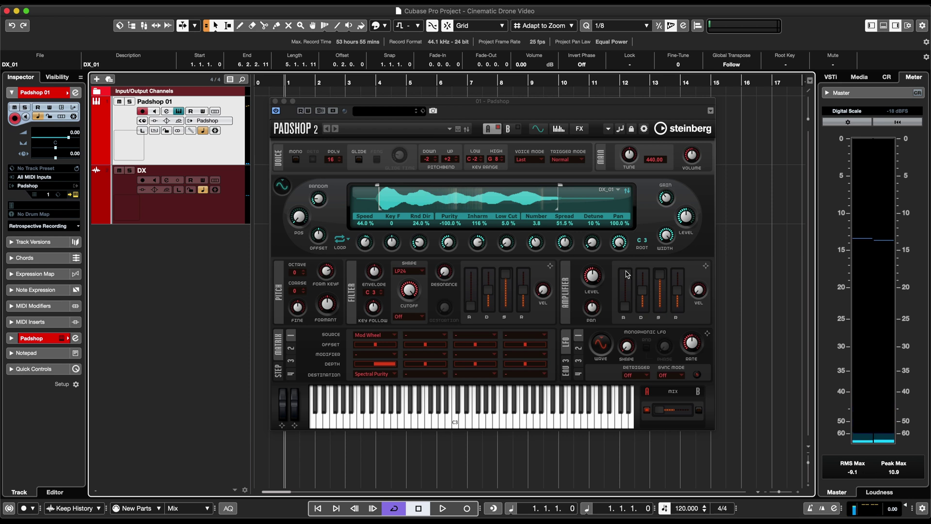
{"action": "left_click", "coordinate": [622, 309]}
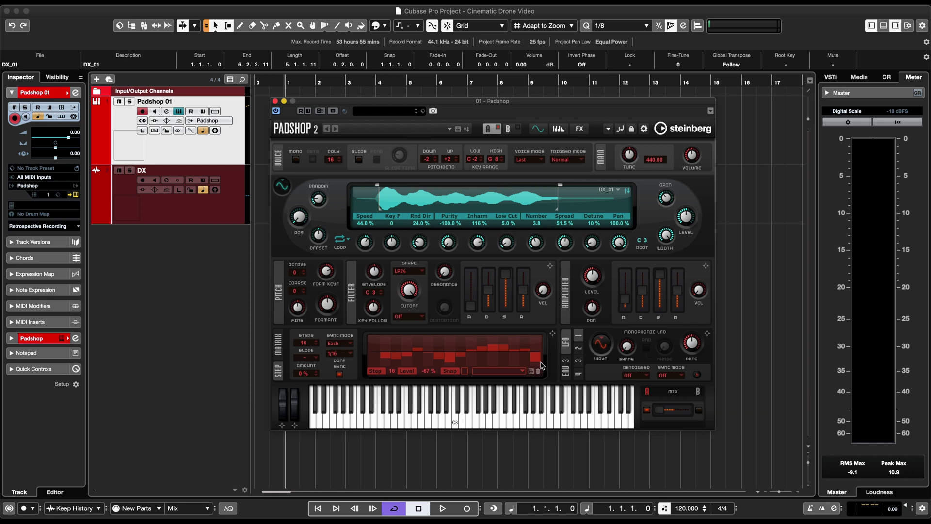
Bring the modulation matrix back and raise the Formant shift to 27 semitones
{"action": "left_click", "coordinate": [279, 348]}
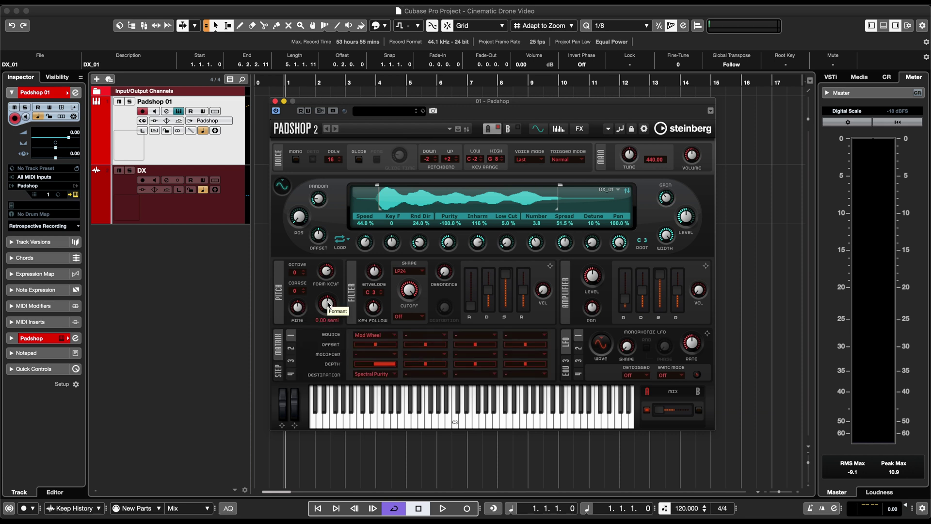
{"action": "mouse_move", "coordinate": [328, 305]}
{"action": "left_mouse_down"}
{"action": "mouse_move", "coordinate": [338, 255]}
{"action": "mouse_move", "coordinate": [328, 293]}
{"action": "left_mouse_up"}
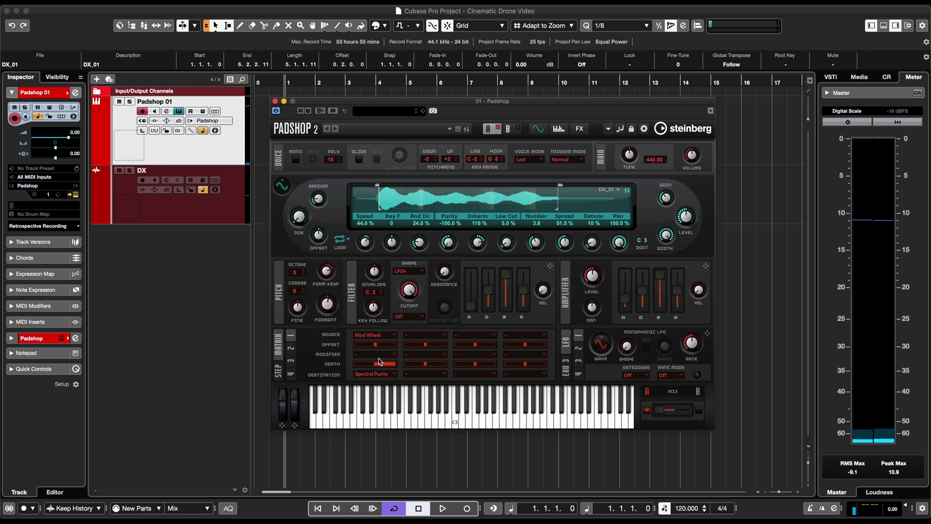
Set matrix slot 2 to Step Modulator driving Spectral Formant Shift
{"action": "left_click", "coordinate": [438, 338]}
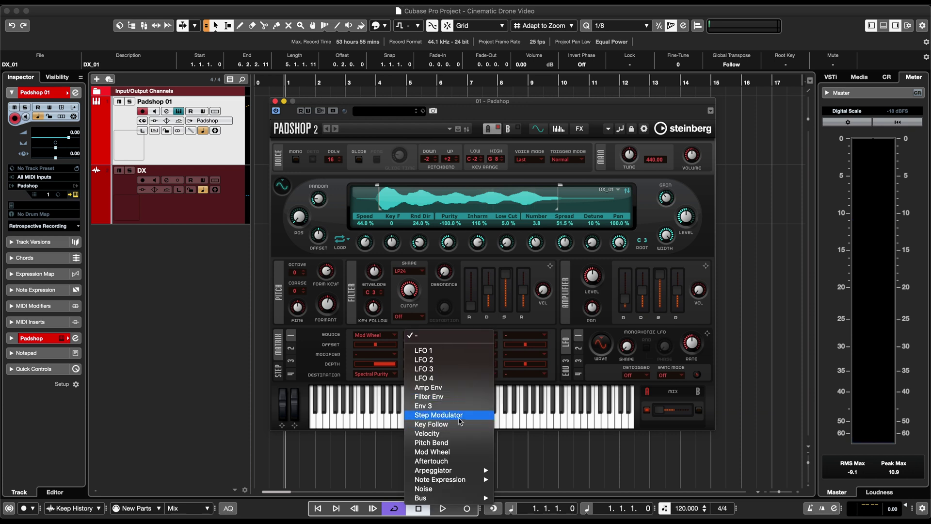
{"action": "key", "text": "Escape"}
{"action": "left_click", "coordinate": [436, 378]}
{"action": "mouse_move", "coordinate": [477, 499]}
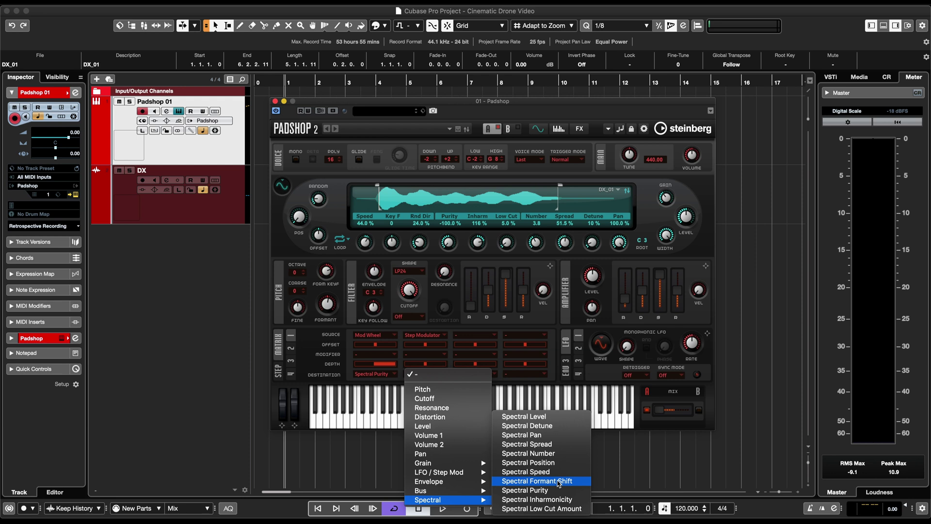
{"action": "left_click", "coordinate": [557, 482]}
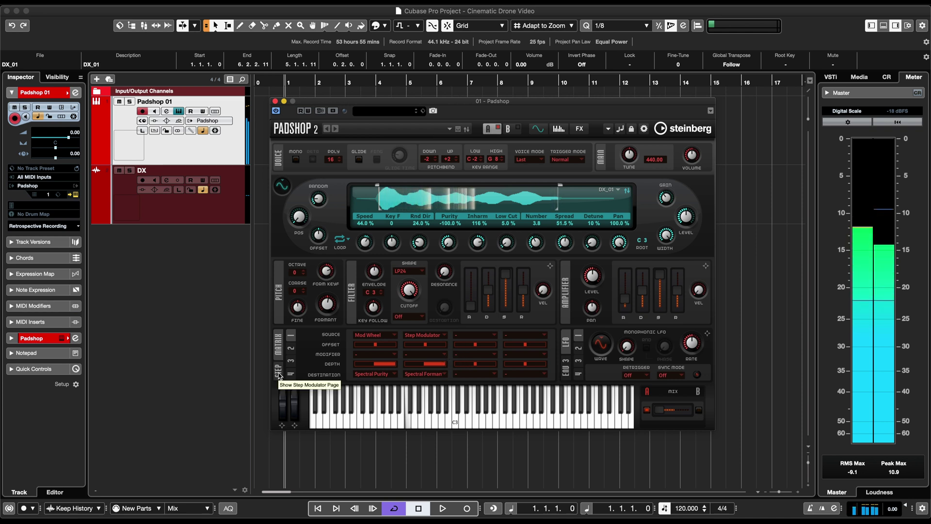
{"action": "left_click", "coordinate": [279, 372]}
Draw the 16 step bars as a rising ramp with step 1 near -93 %
{"action": "mouse_move", "coordinate": [371, 344]}
{"action": "left_mouse_down"}
{"action": "mouse_move", "coordinate": [421, 357]}
{"action": "mouse_move", "coordinate": [540, 342]}
{"action": "left_mouse_up"}
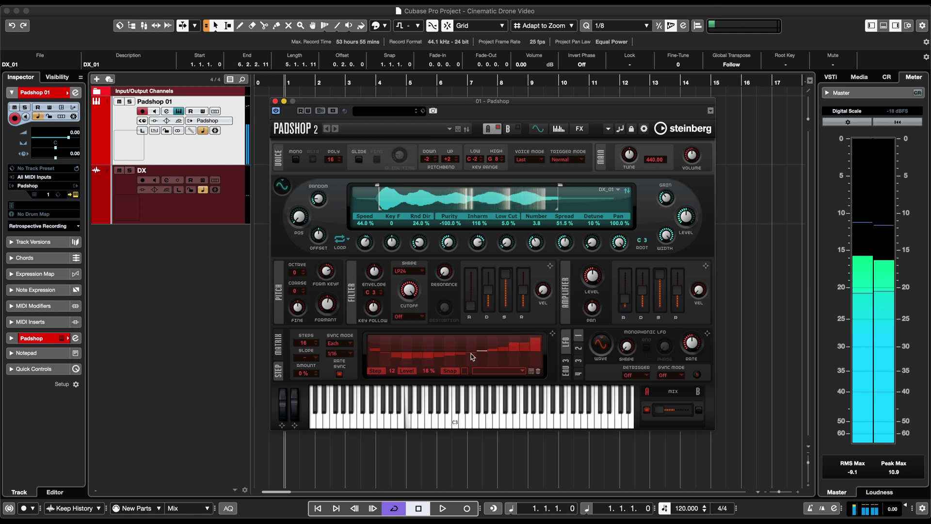
{"action": "mouse_move", "coordinate": [473, 357]}
{"action": "left_mouse_down"}
{"action": "mouse_move", "coordinate": [369, 371]}
{"action": "mouse_move", "coordinate": [384, 358]}
{"action": "mouse_move", "coordinate": [530, 346]}
{"action": "left_mouse_up"}
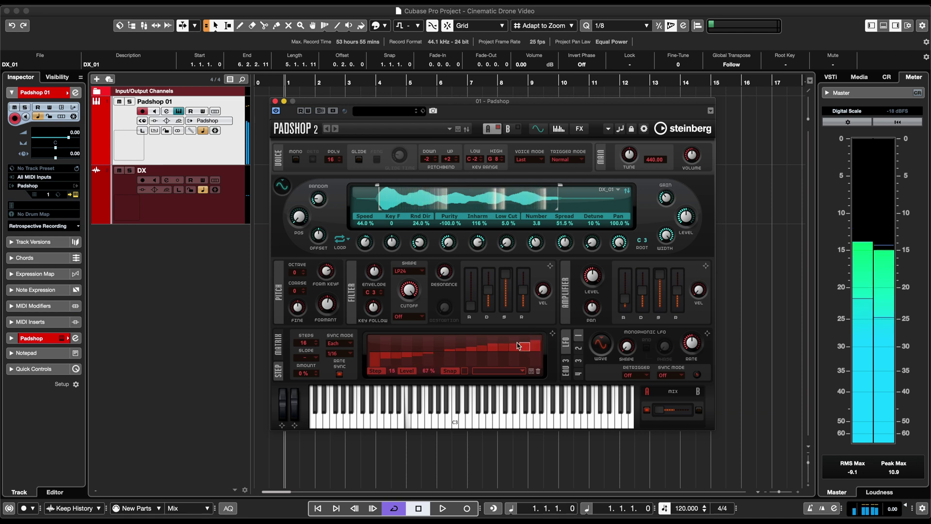
{"action": "left_click_drag", "start_coordinate": [392, 366], "coordinate": [378, 368]}
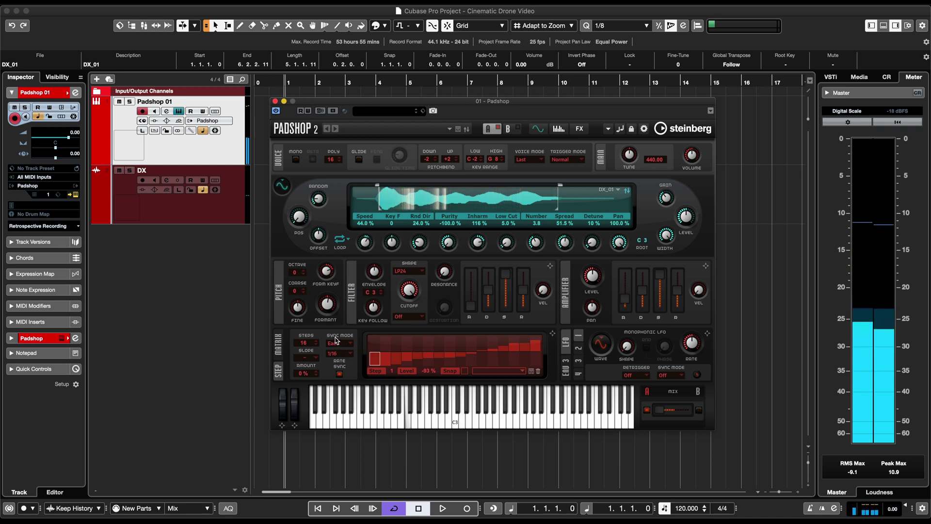
{"action": "left_click", "coordinate": [282, 350]}
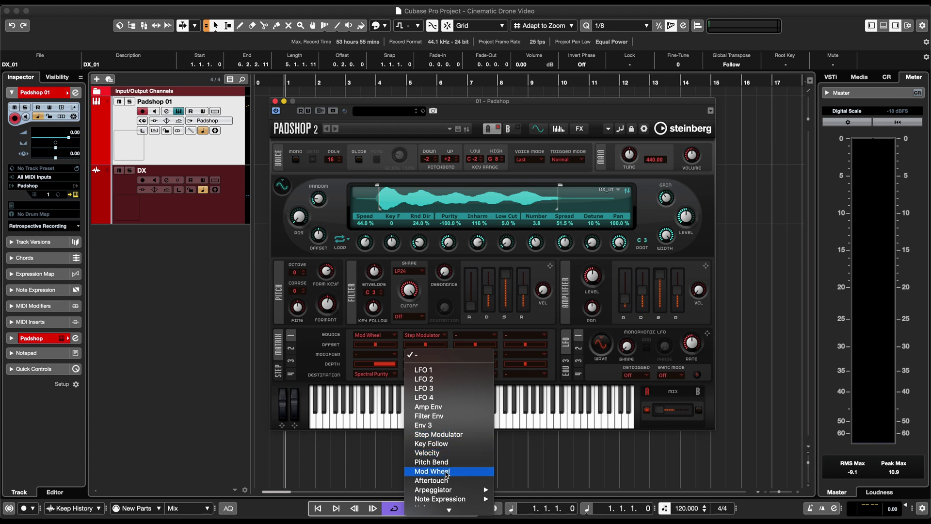
Make Aftertouch slot 2's modifier, lower Formant to 10.20 semi, and adjust the slot depth
{"action": "left_click", "coordinate": [439, 480]}
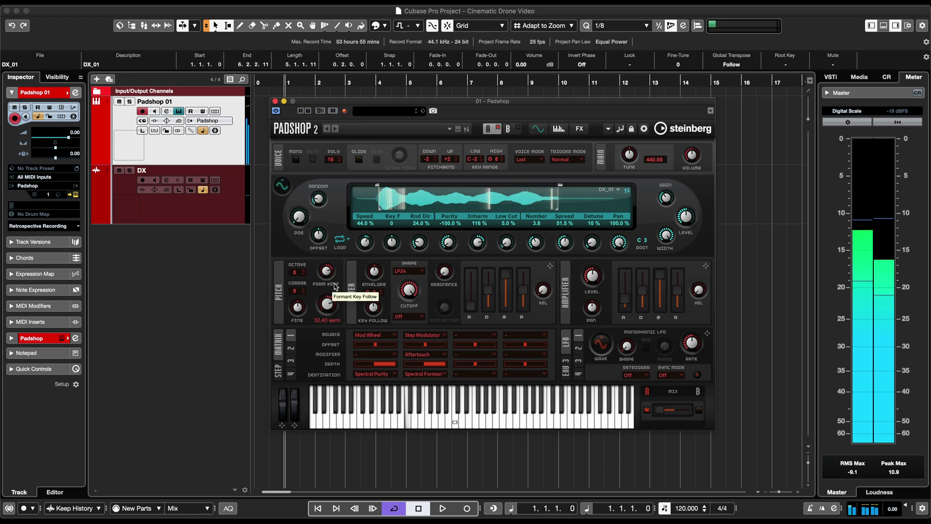
{"action": "scroll", "coordinate": [333, 303], "scroll_direction": "down", "scroll_amount": 5}
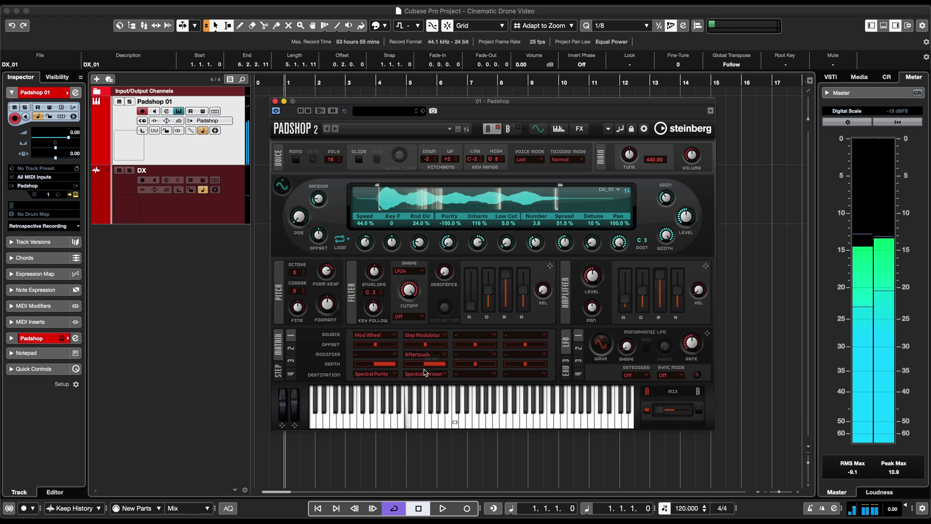
{"action": "left_click_drag", "start_coordinate": [425, 364], "coordinate": [384, 367]}
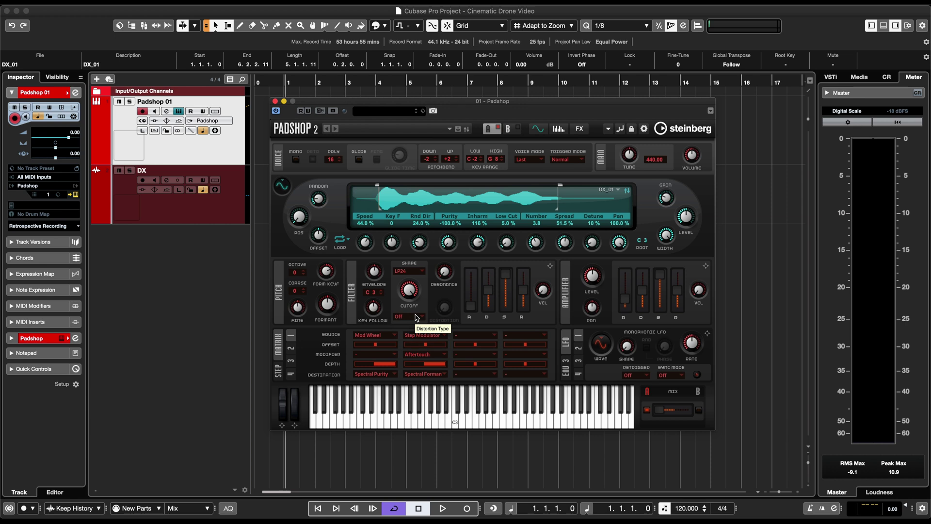
Switch the filter distortion type to Clip and set its amount to 12 %
{"action": "left_click", "coordinate": [416, 317]}
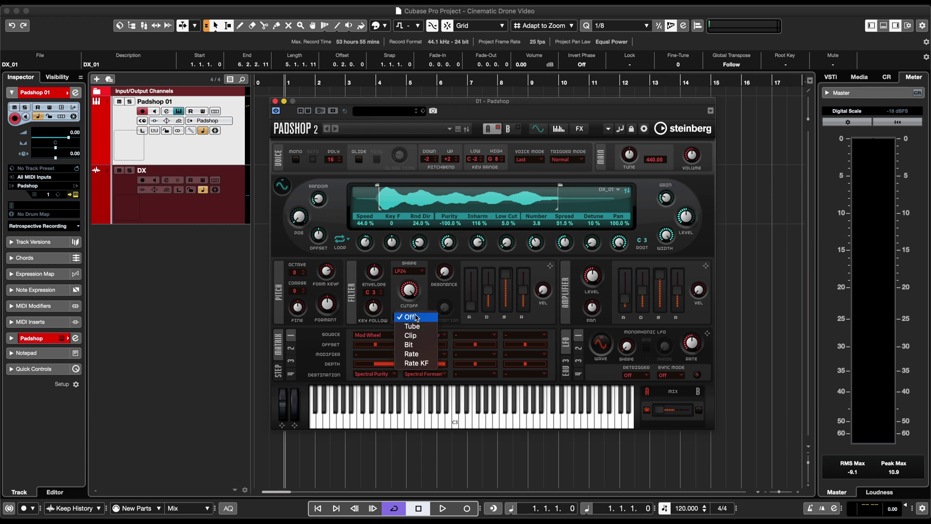
{"action": "left_click", "coordinate": [418, 335]}
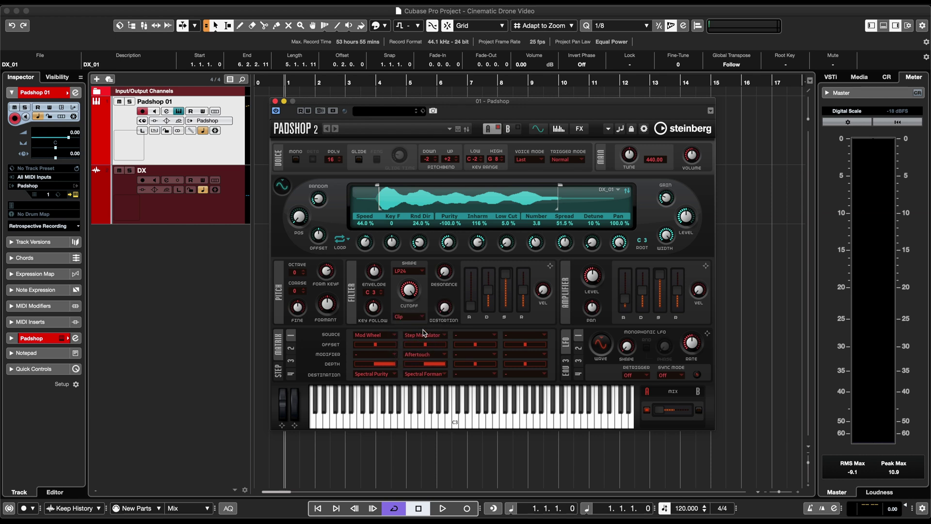
{"action": "left_click_drag", "start_coordinate": [443, 313], "coordinate": [445, 301]}
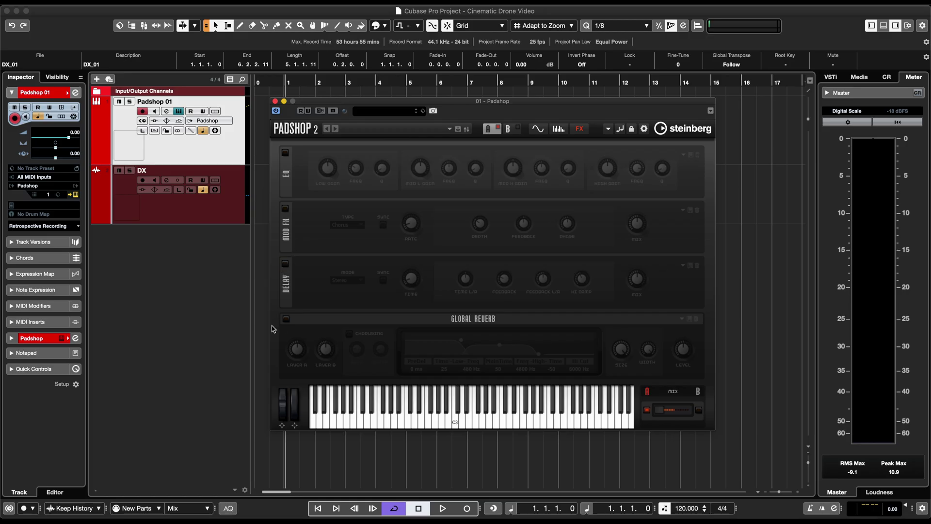
Enable Padshop's Global Reverb and raise its Main Time from 50 to 71 in the graph
{"action": "left_click", "coordinate": [286, 320]}
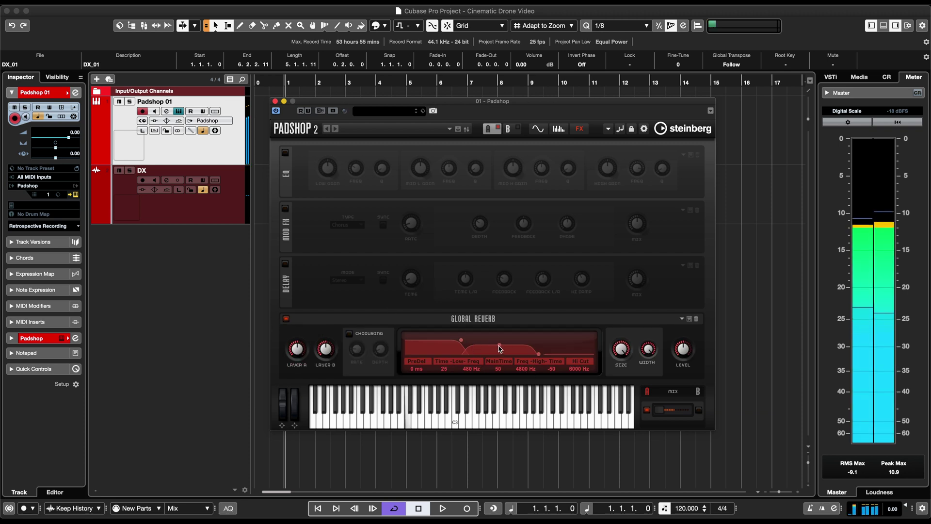
{"action": "left_click_drag", "start_coordinate": [500, 348], "coordinate": [501, 344]}
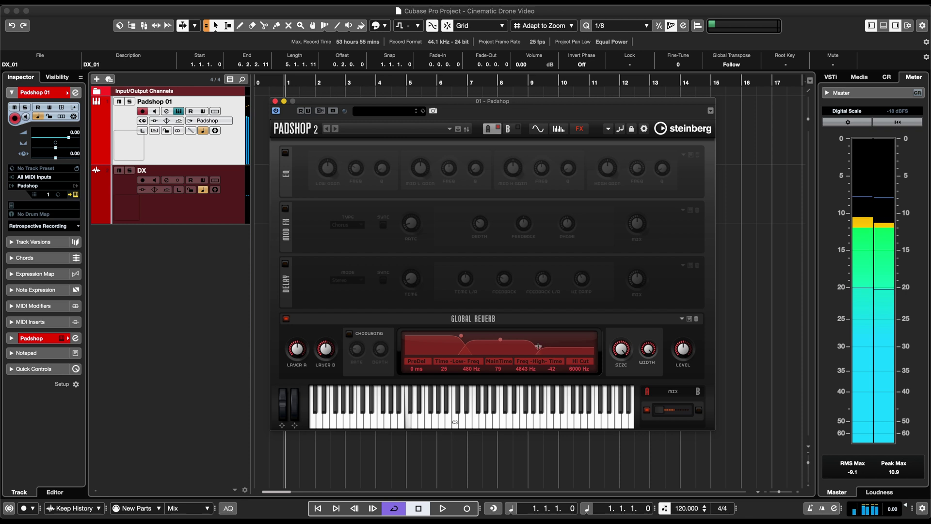